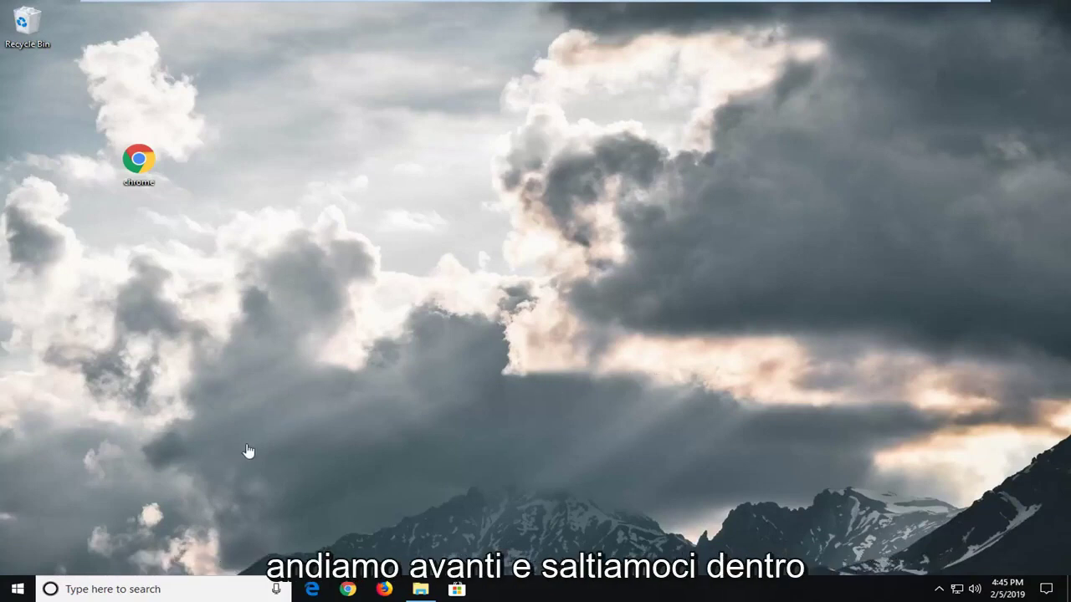
Step: Open the Services console from a Start menu search for 'services'
left_click(17, 588)
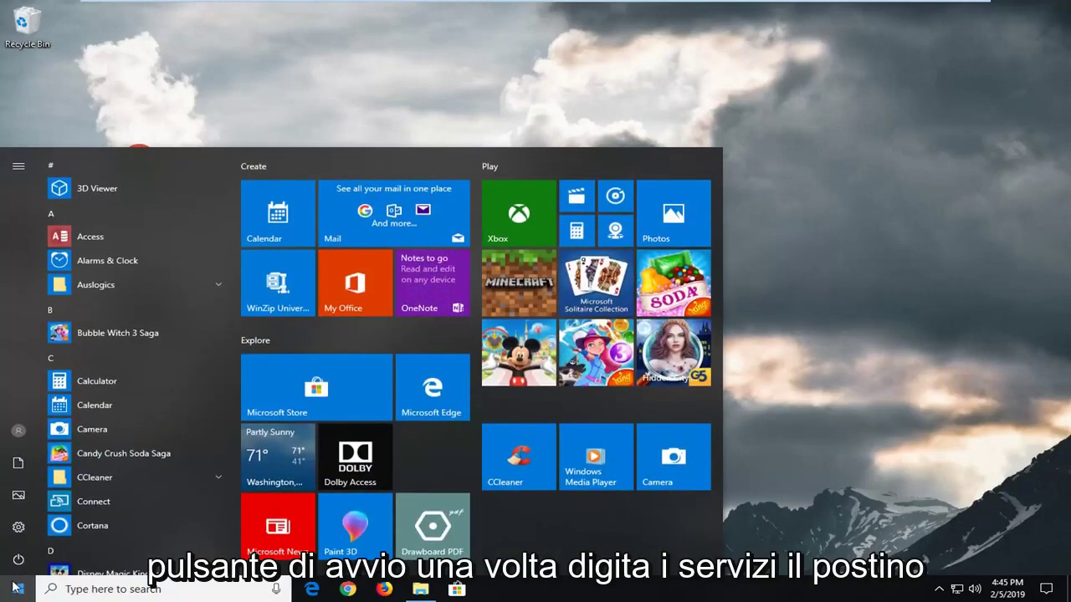
type("services")
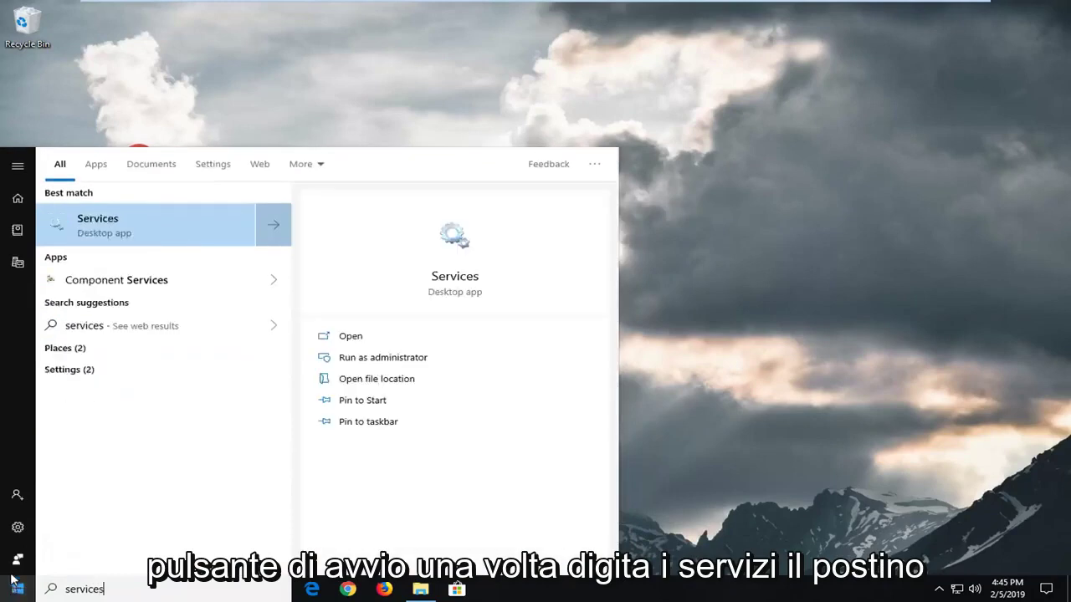
left_click(117, 231)
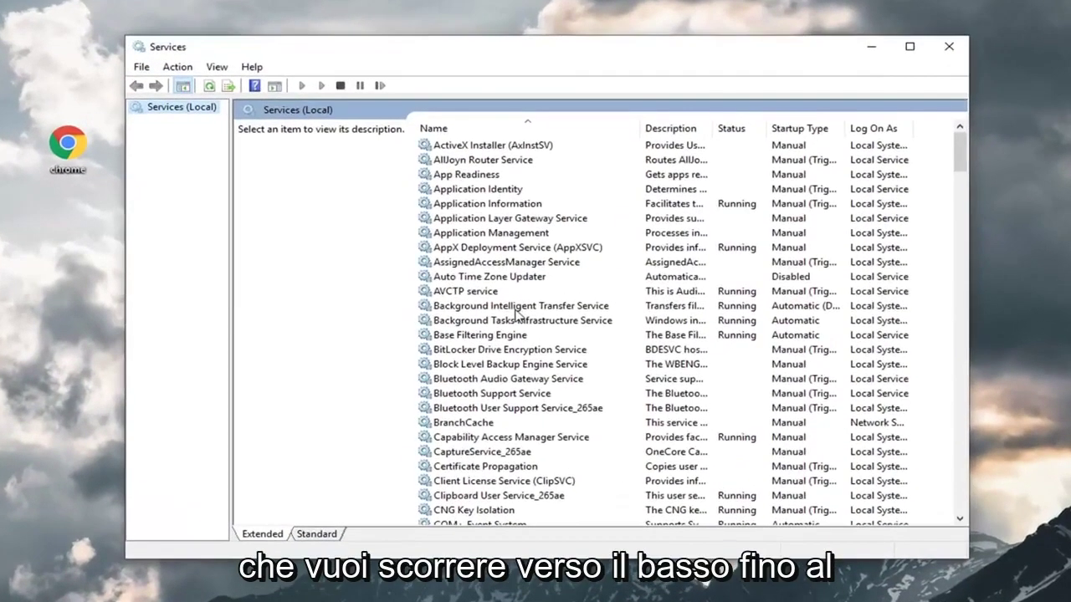
Step: Scroll down the services list and select Windows Modules Installer
left_click(516, 306)
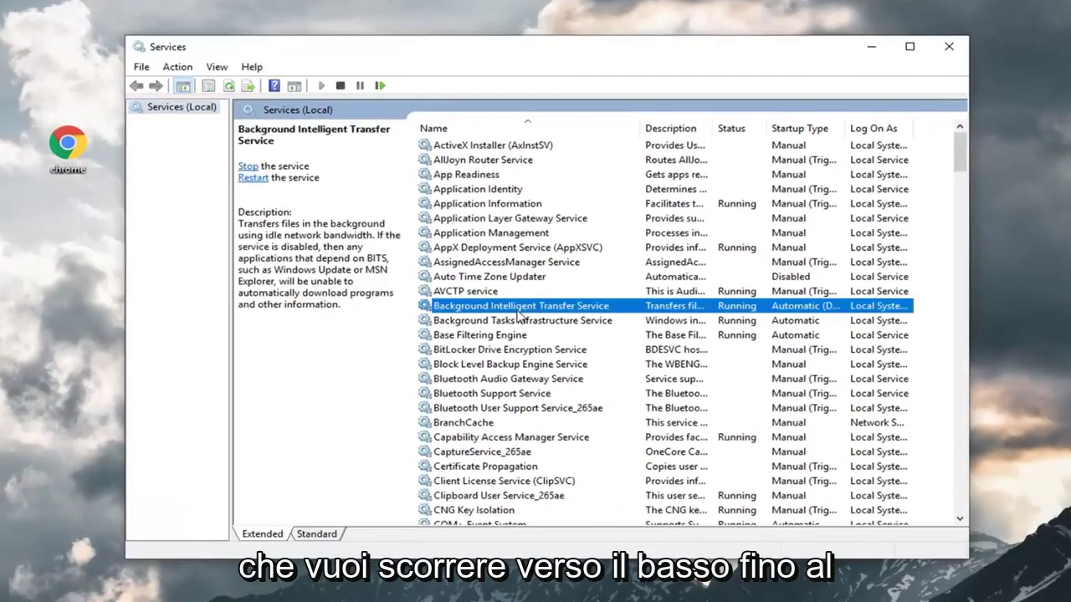
scroll(516, 311, "down", 8)
scroll(516, 311, "down", 7)
scroll(516, 317, "down", 9)
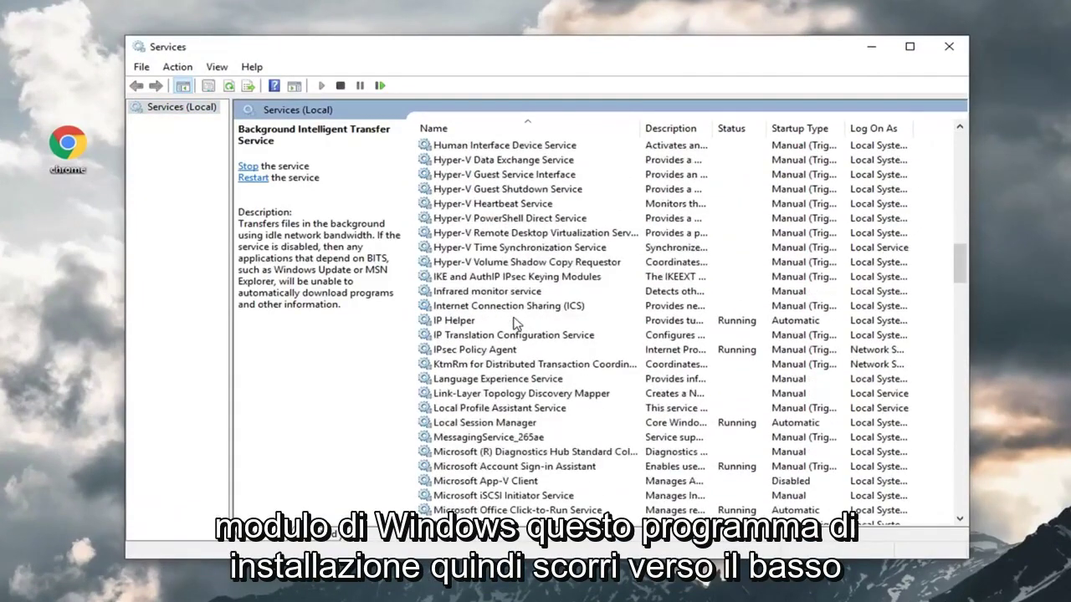
scroll(516, 324, "down", 6)
scroll(519, 328, "down", 8)
scroll(520, 331, "down", 2)
scroll(523, 337, "down", 10)
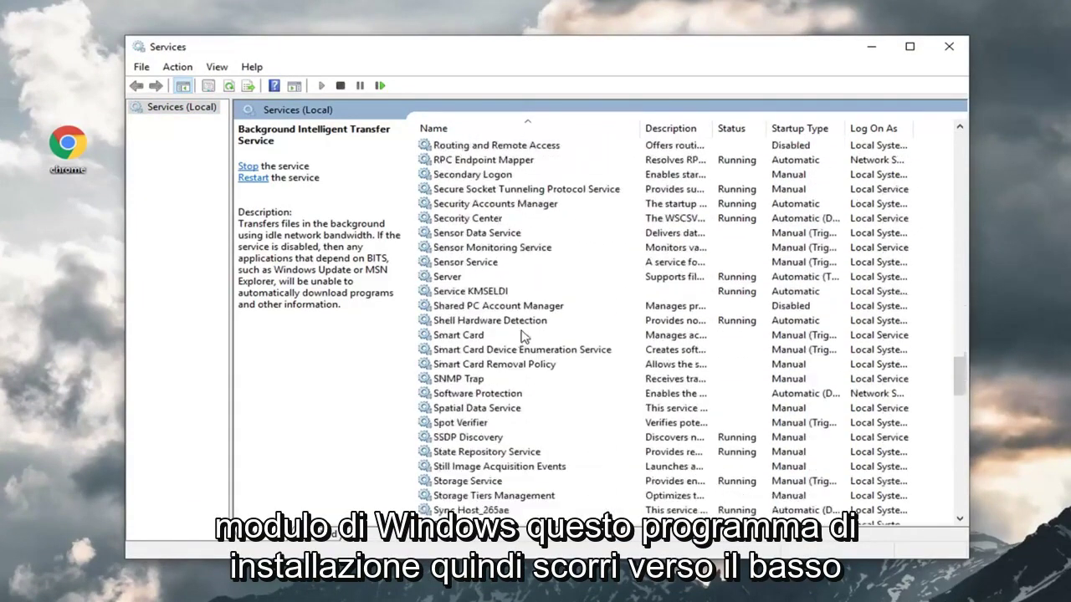
scroll(524, 336, "down", 7)
scroll(496, 386, "down", 7)
scroll(502, 448, "down", 2)
scroll(489, 475, "down", 2)
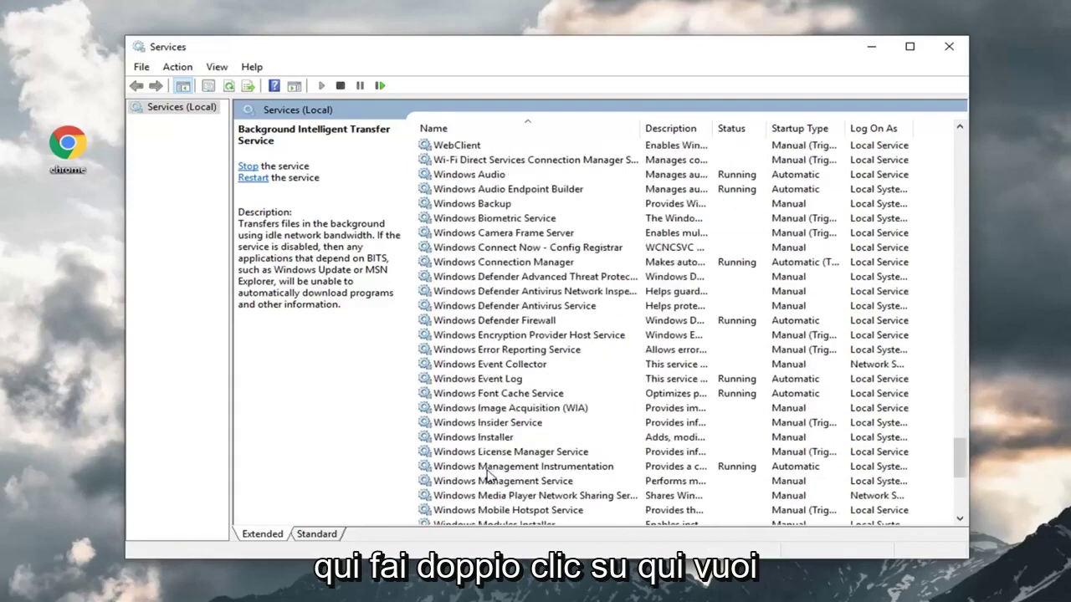
scroll(488, 483, "down", 1)
left_click(485, 483)
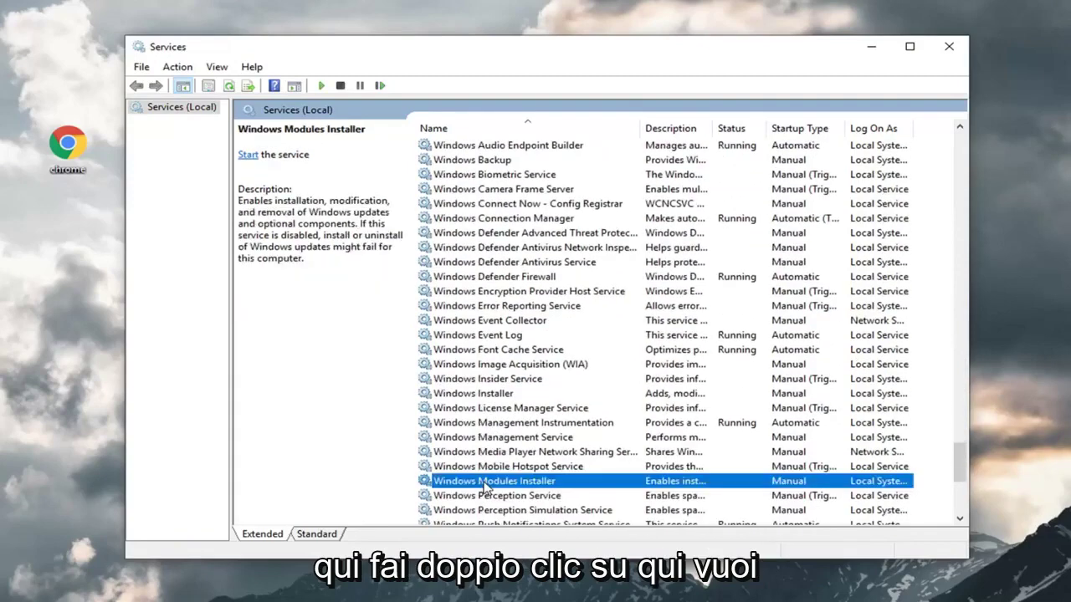
Step: Set Windows Modules Installer's startup type to Automatic, start the service, and apply the change
double_click(486, 483)
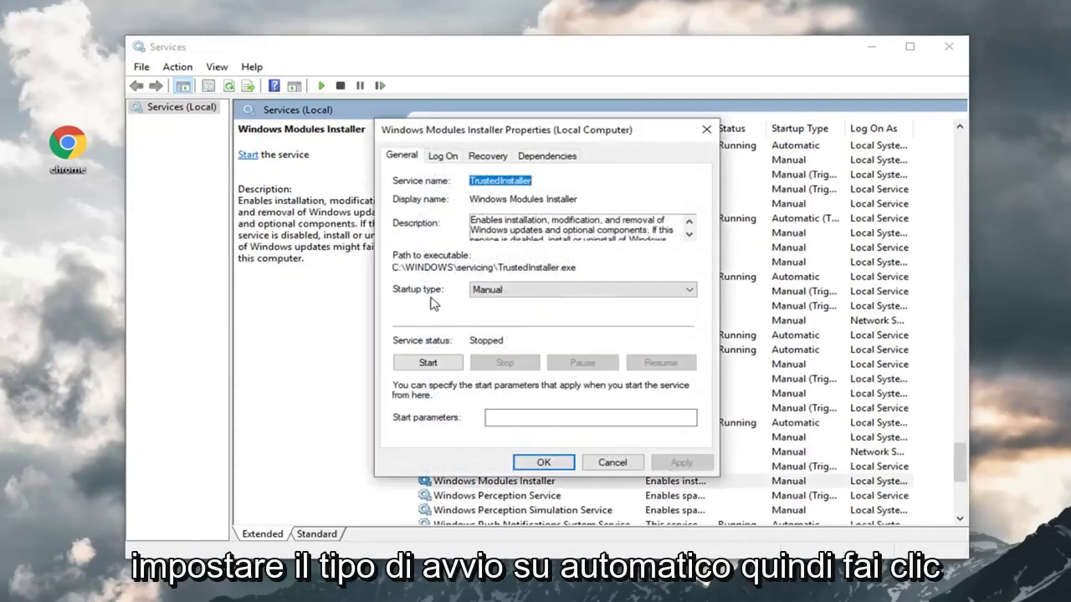
left_click(520, 291)
left_click(509, 294)
left_click(692, 290)
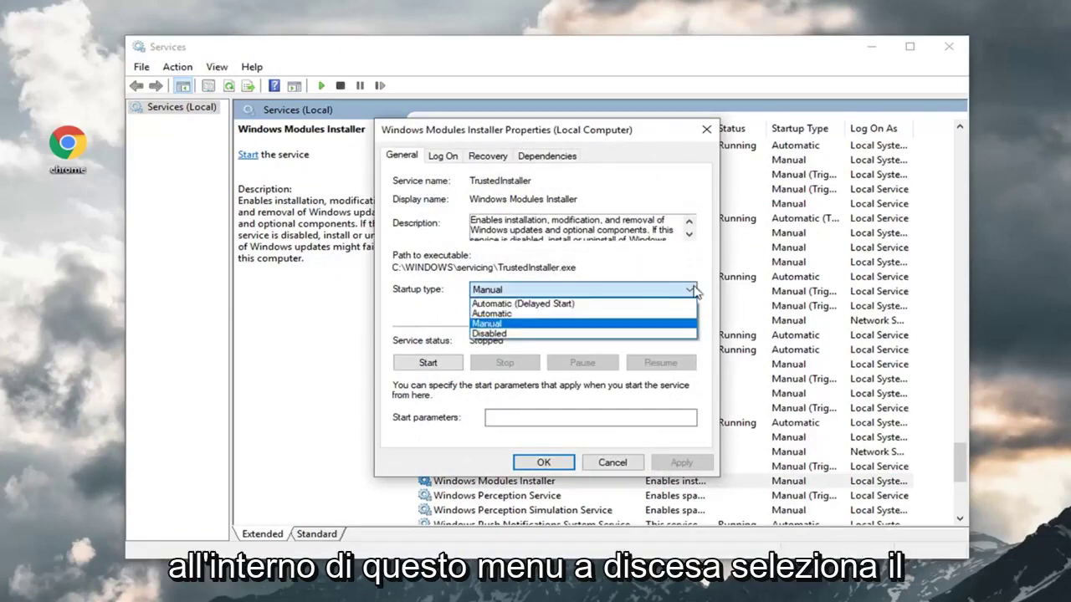
left_click(502, 313)
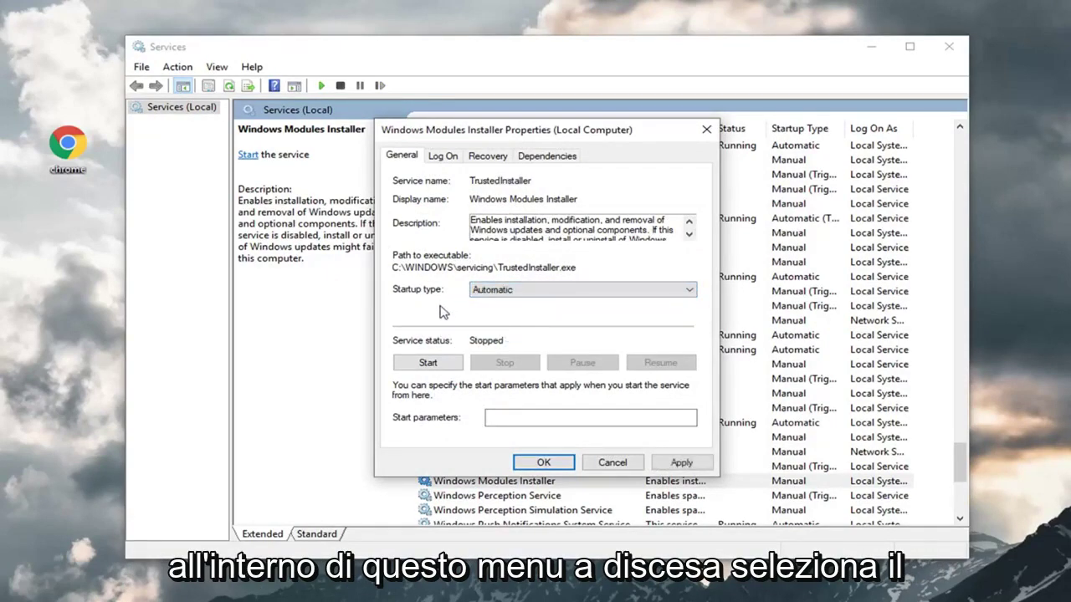
left_click(423, 364)
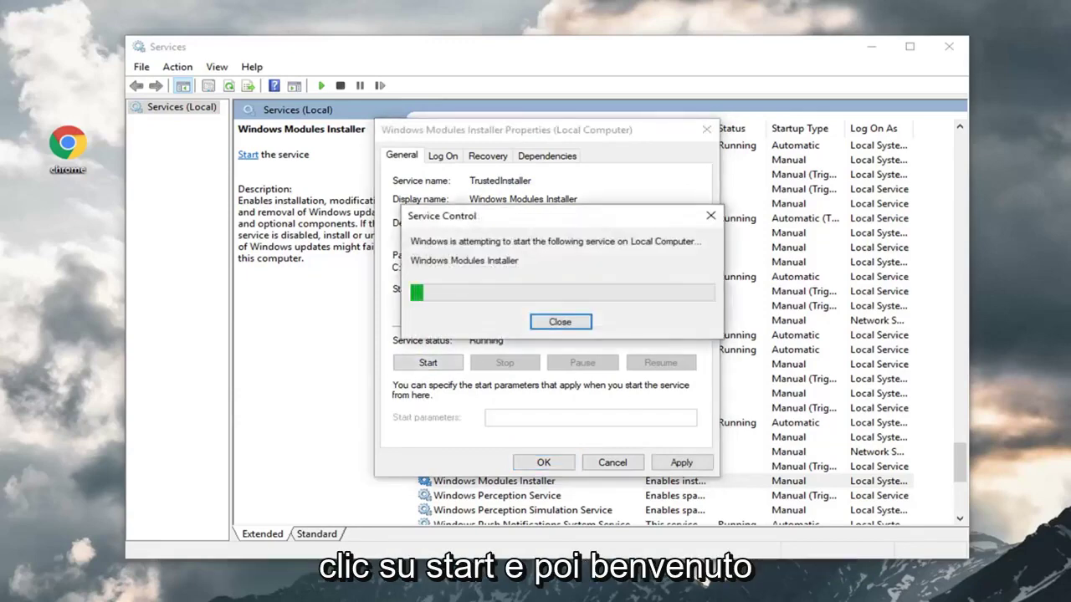
left_click(678, 463)
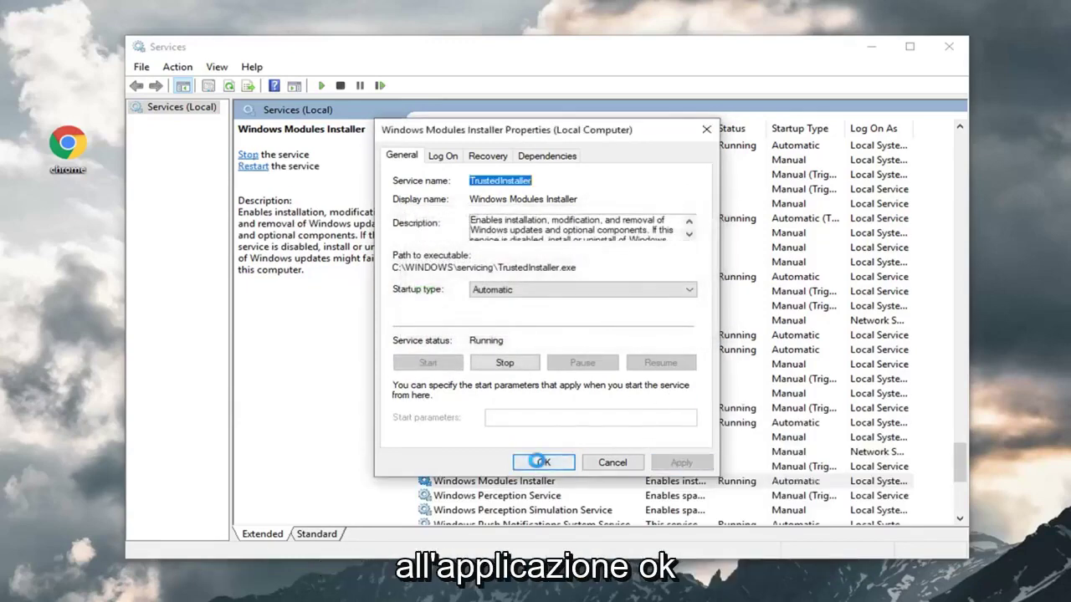
left_click(542, 462)
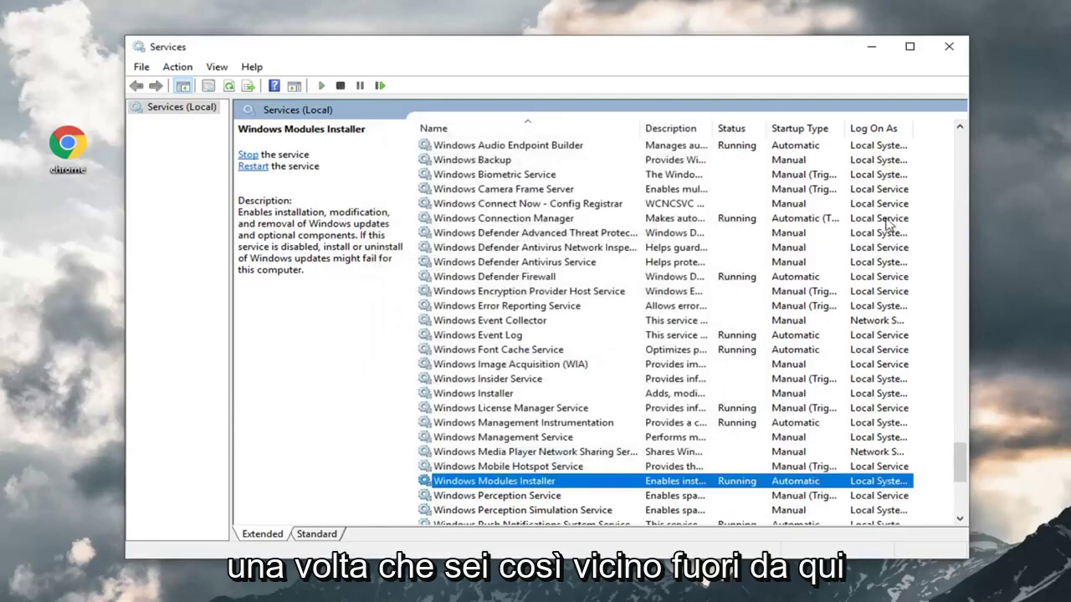
Step: Close Services and launch Command Prompt as administrator from a 'cmd' search, approving UAC
left_click(949, 46)
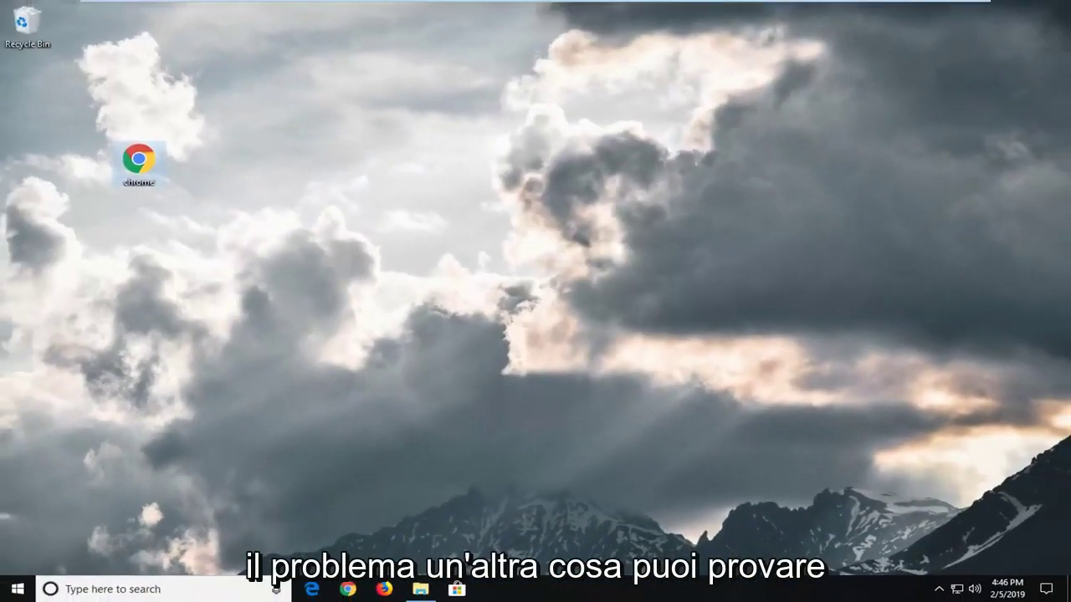
left_click(12, 590)
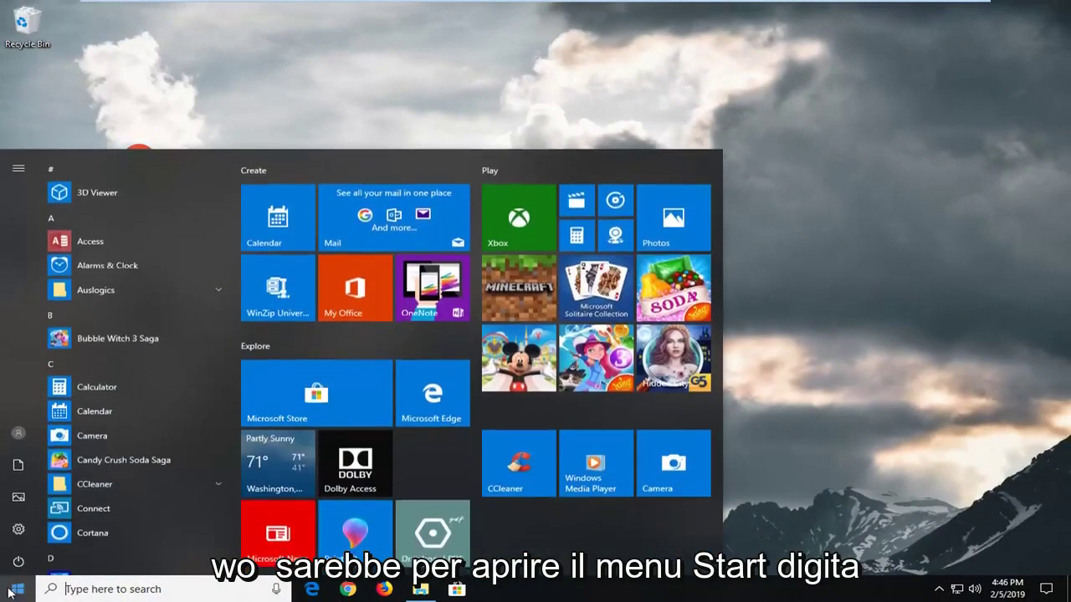
type("cmd")
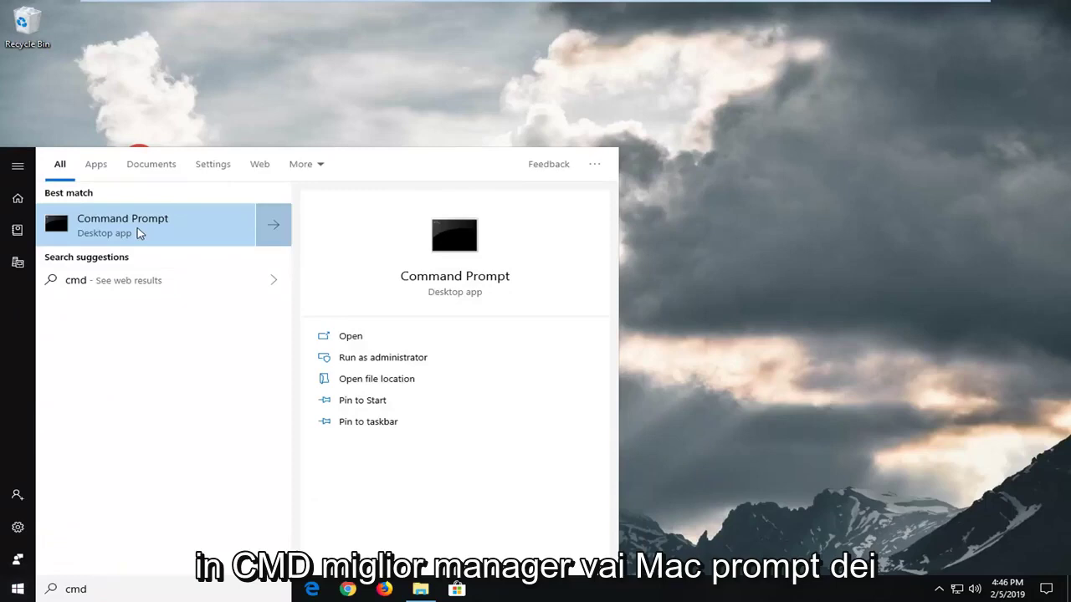
right_click(137, 226)
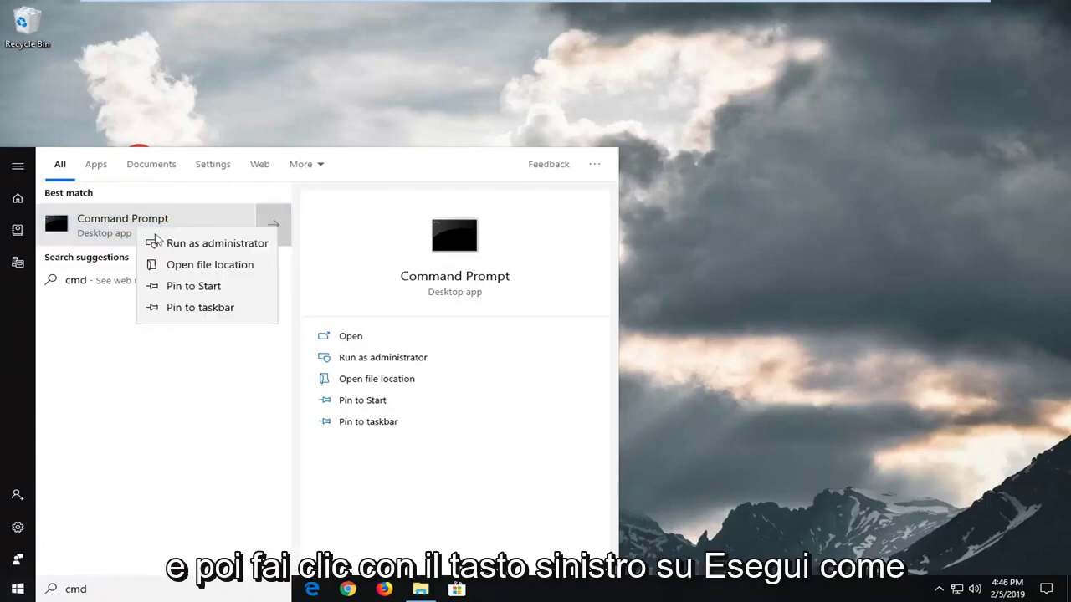
left_click(174, 247)
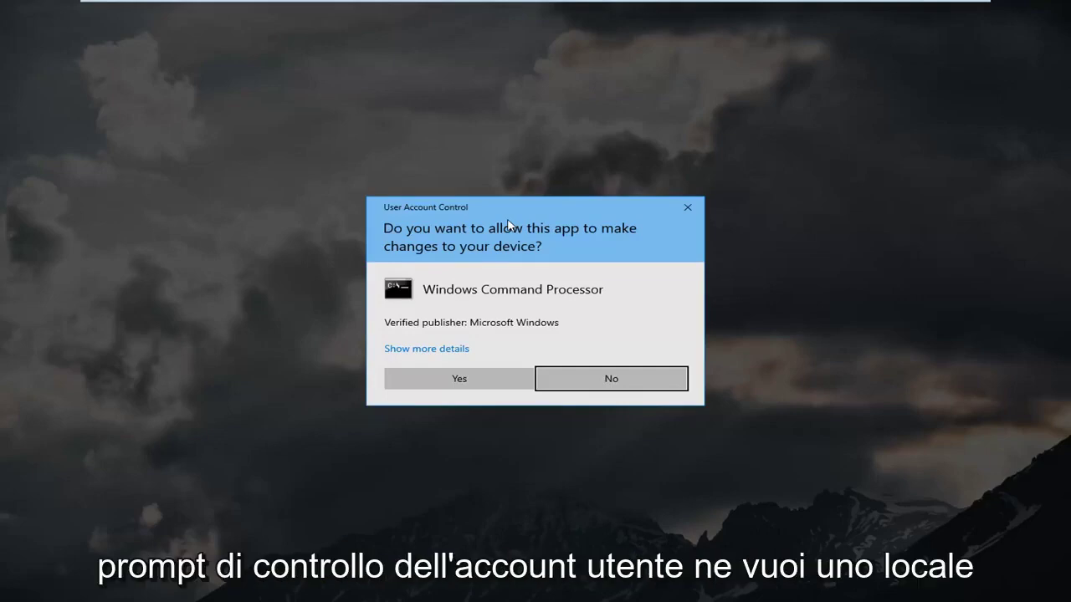
left_click(471, 383)
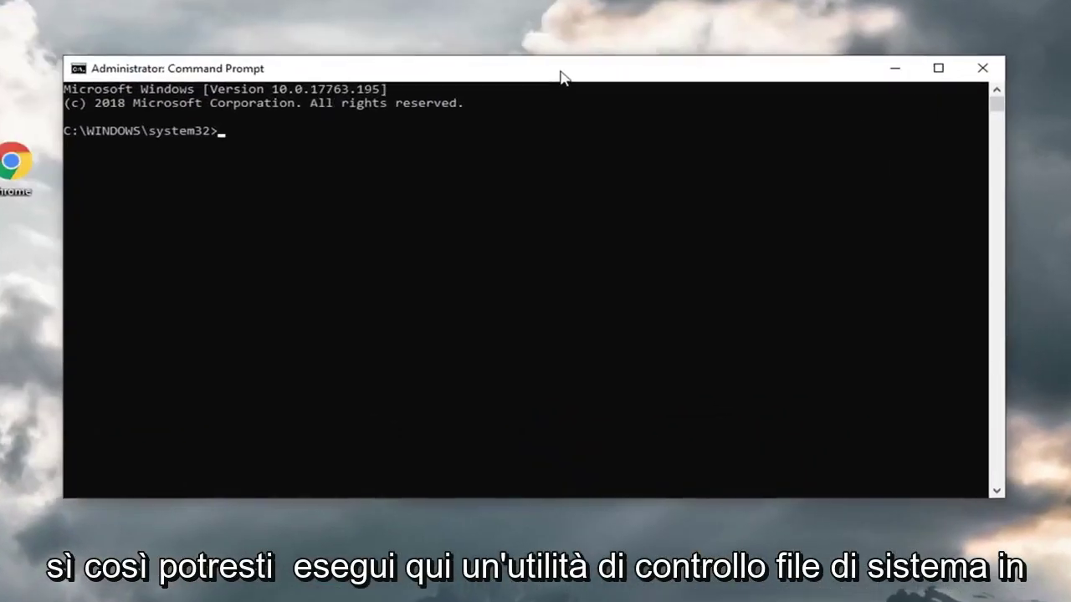
Step: Run sfc /scannow in the elevated console and minimize it while the scan runs
left_click_drag(560, 75, 560, 81)
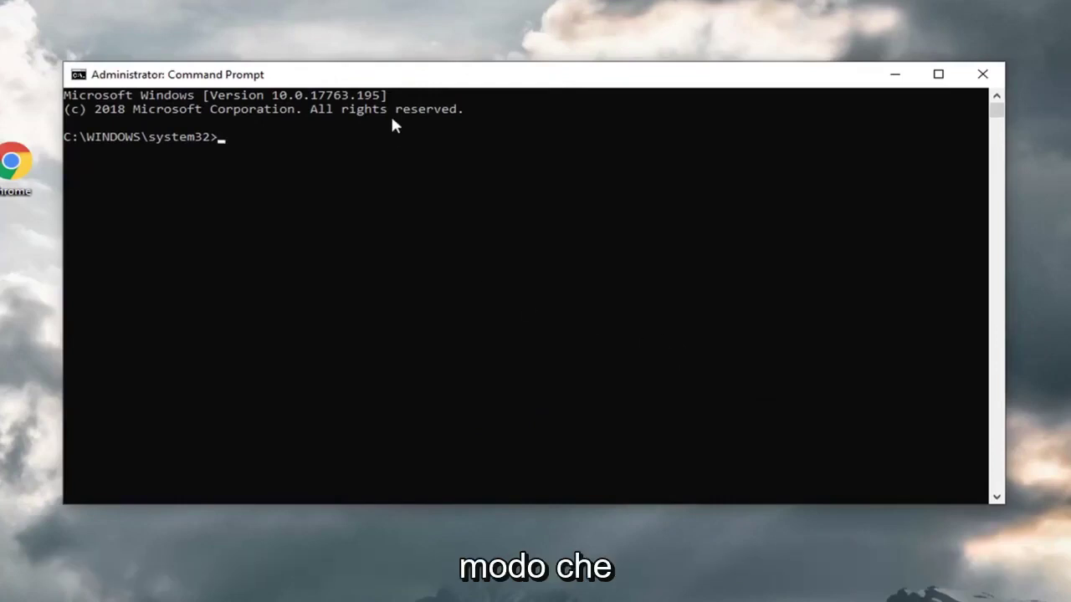
type("sfc ")
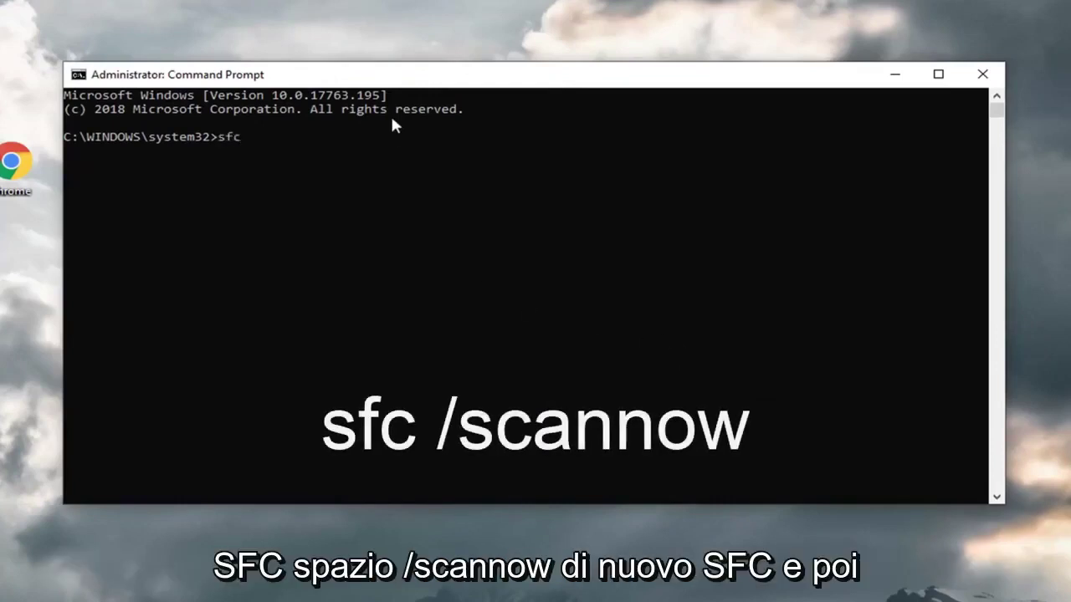
type("/scan")
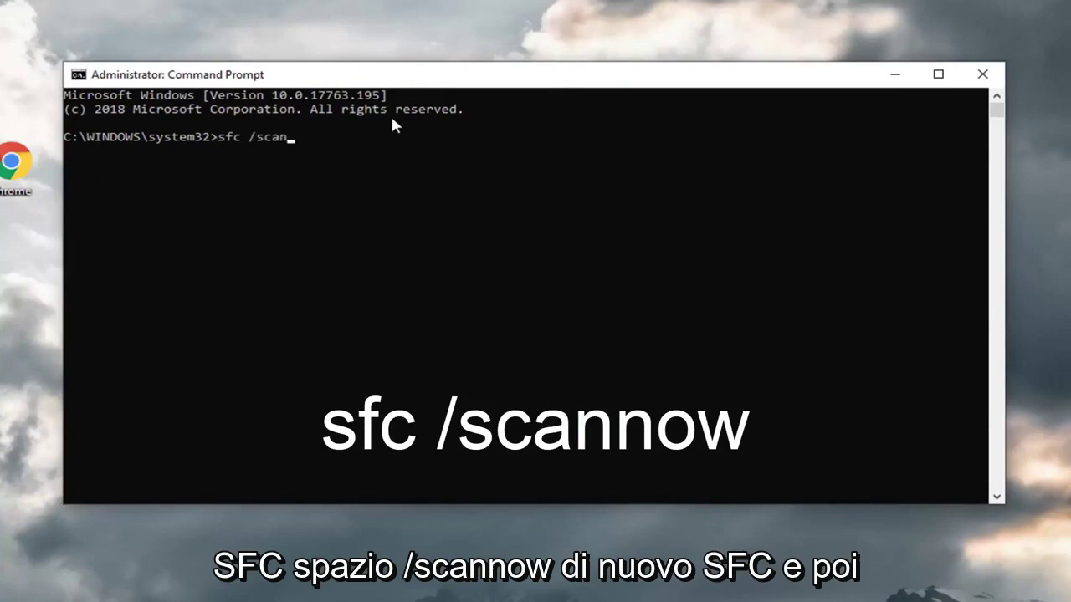
type("now")
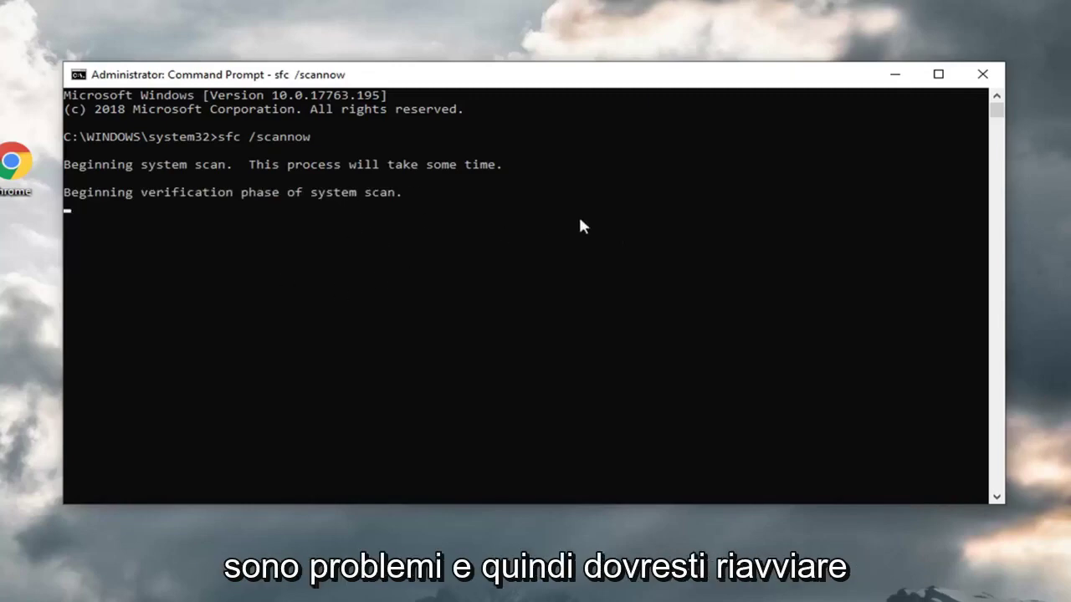
left_click(892, 75)
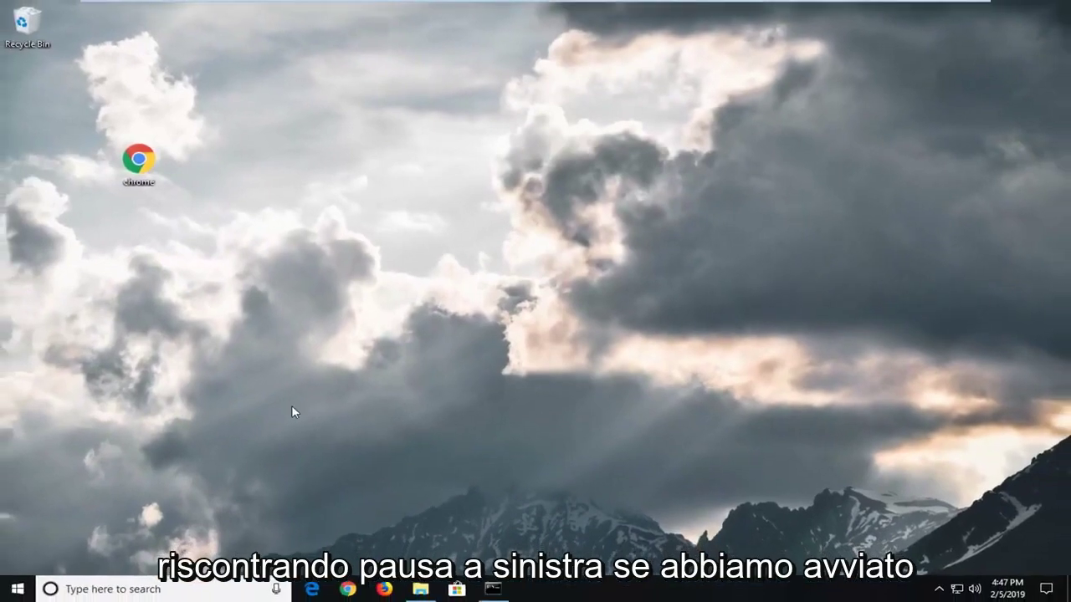
Step: Launch a second Command Prompt as administrator from a 'cm' Start search, approving UAC
left_click(17, 589)
type("cmd")
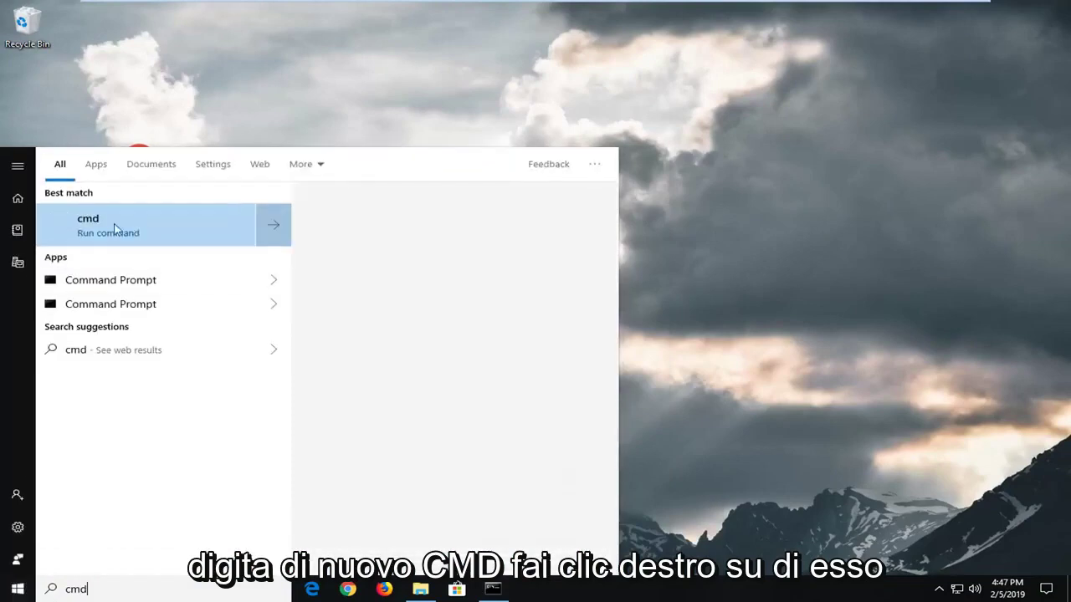
right_click(95, 232)
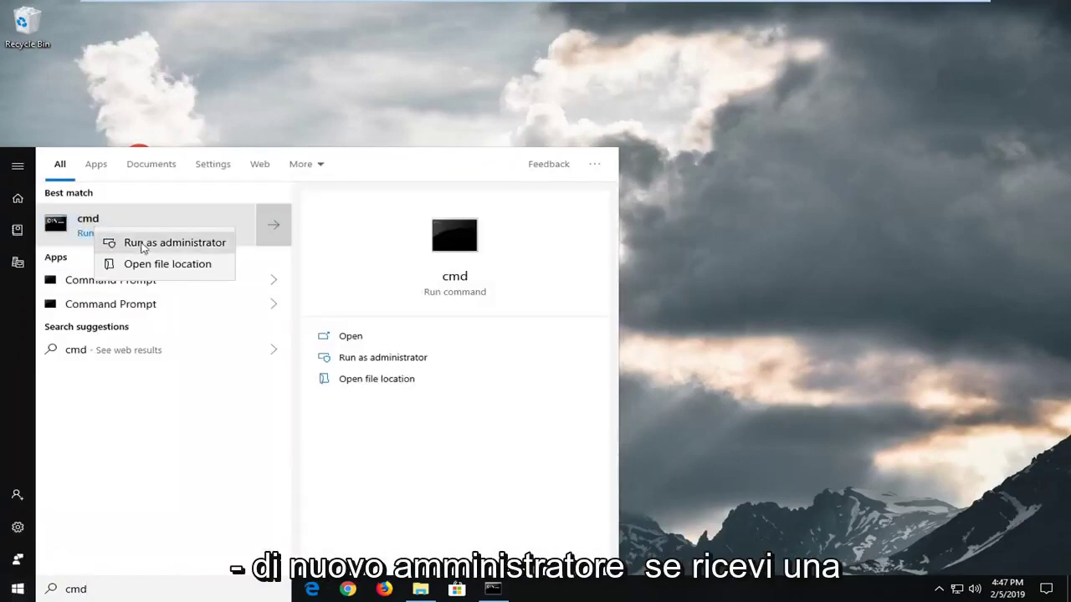
left_click(146, 242)
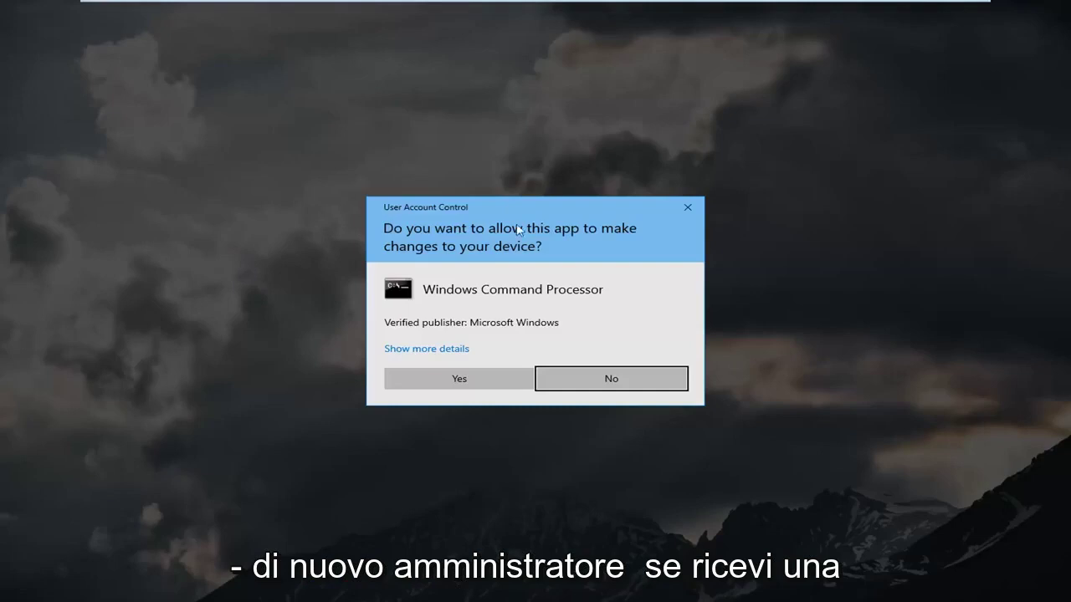
left_click(475, 378)
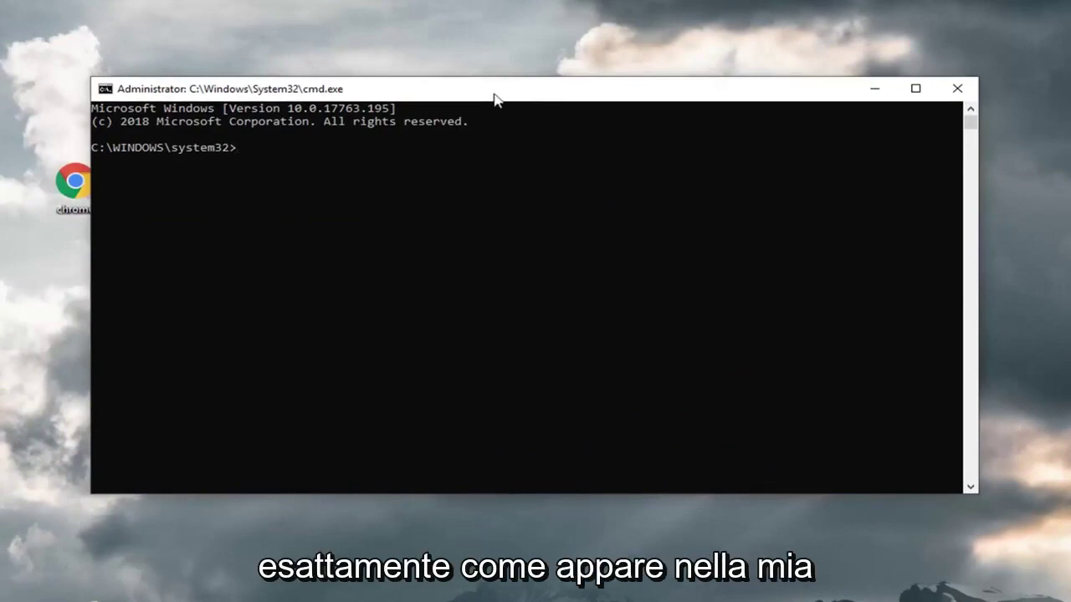
Step: Paste and run DISM.exe /Online /Cleanup-image /Restorehealth from the title-bar Edit menu
right_click(557, 94)
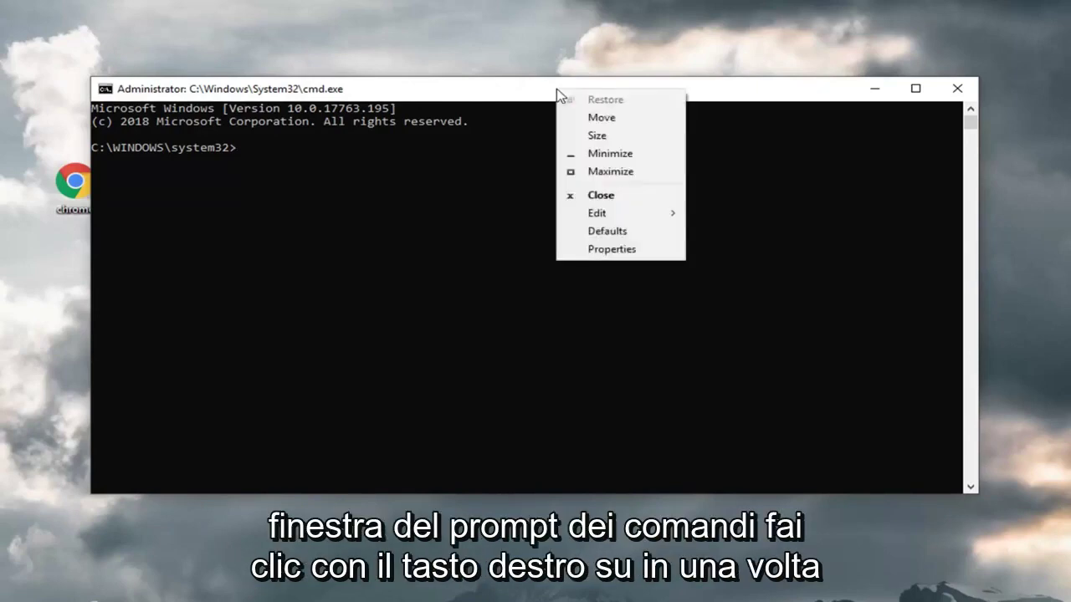
left_click(598, 212)
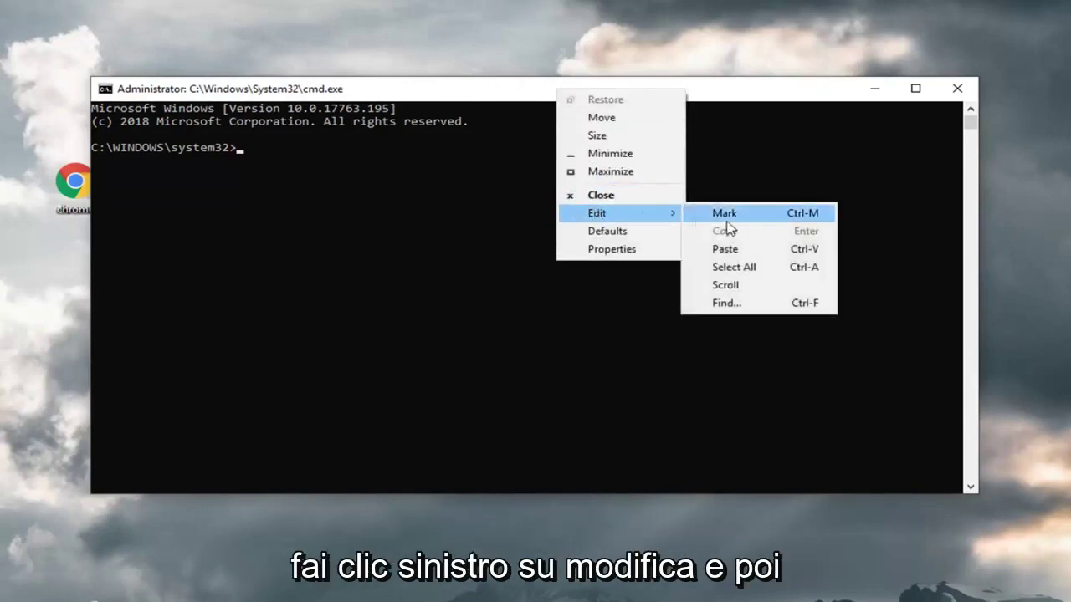
left_click(724, 250)
key("Return")
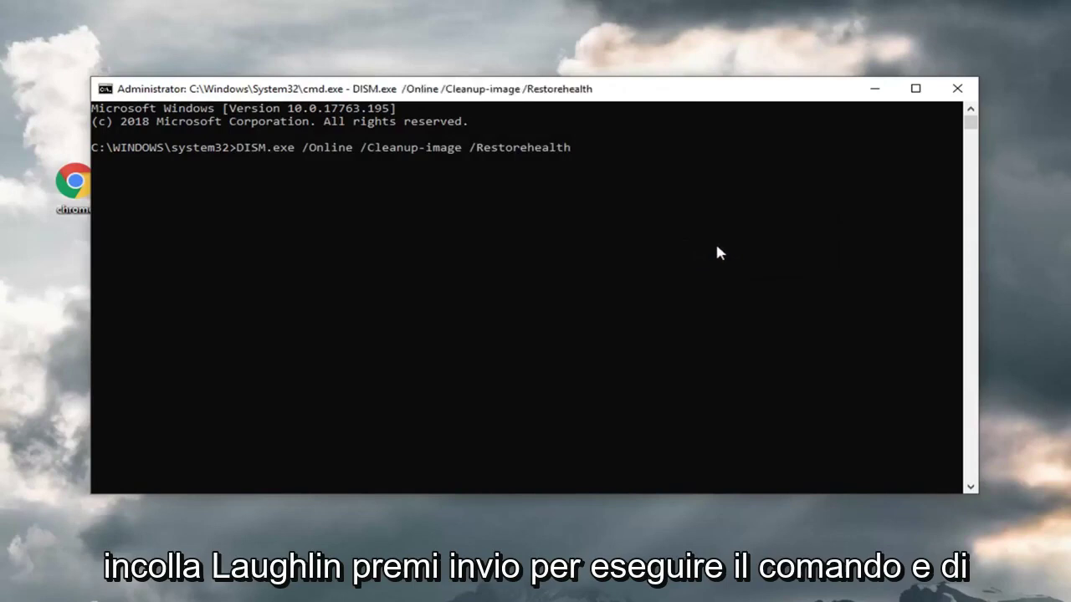